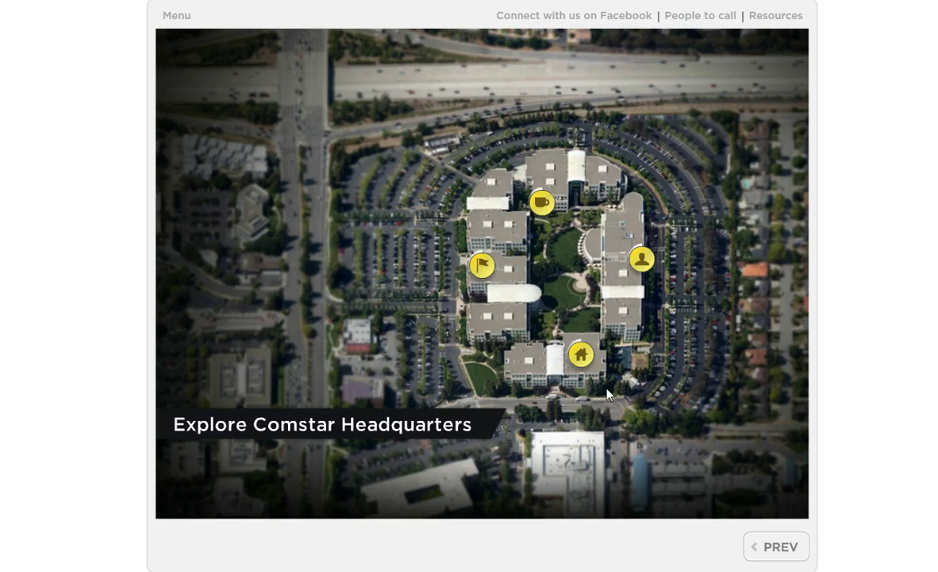
# - Open the Main Entrance, Basketball Courts and Main Cafeteria markers on the headquarters map
pyautogui.click(585, 358)
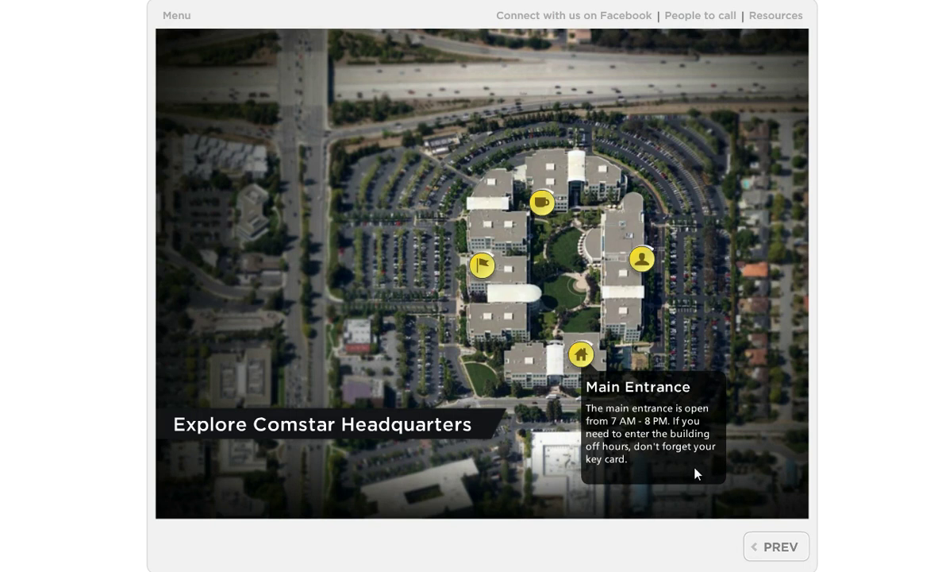
pyautogui.click(645, 259)
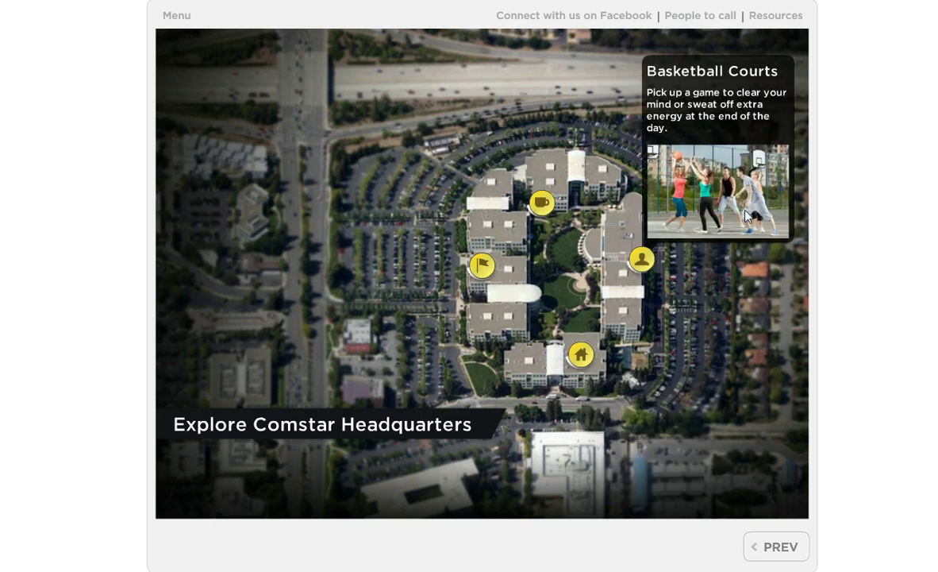
pyautogui.click(542, 203)
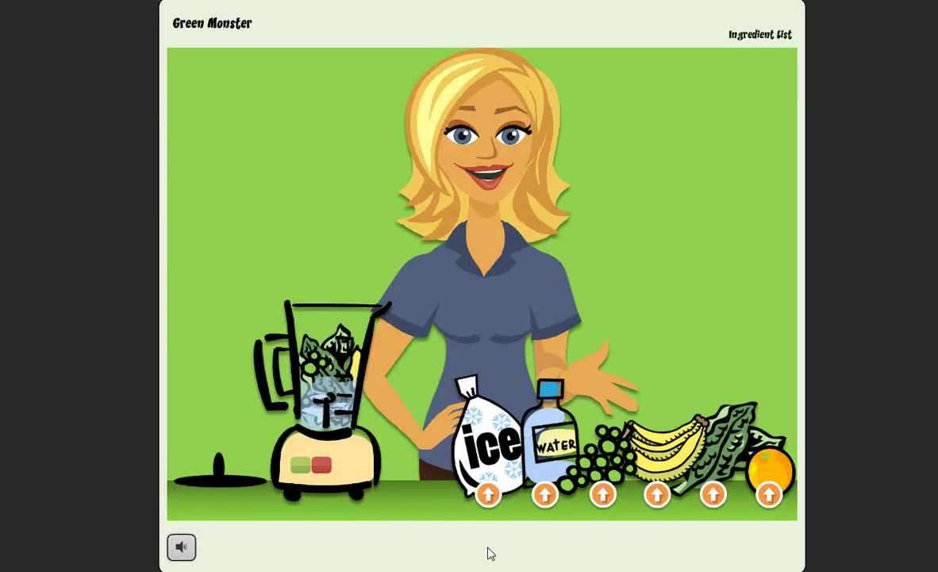
# - Open the orange, spinach, banana and grapes ingredient callouts in the Green Monster example
pyautogui.click(770, 496)
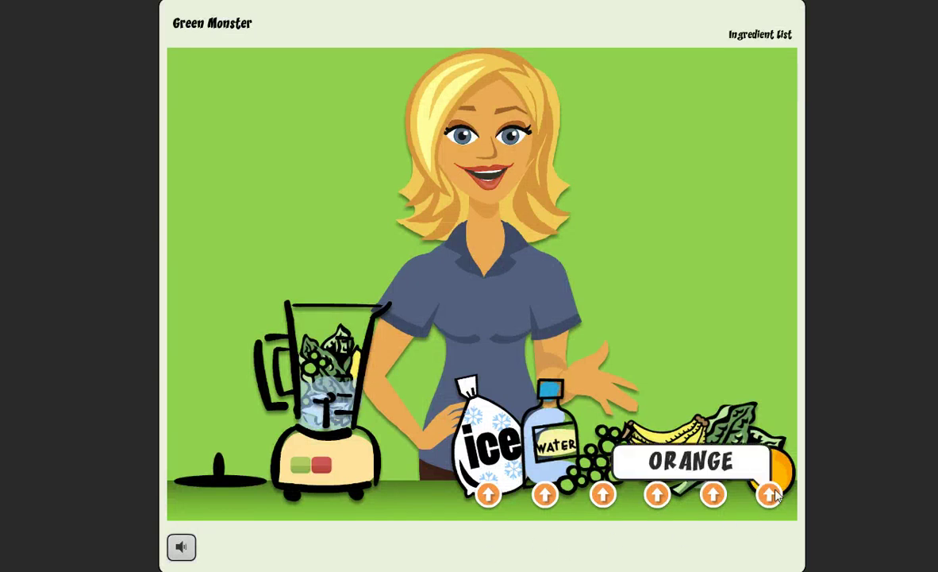
pyautogui.click(713, 496)
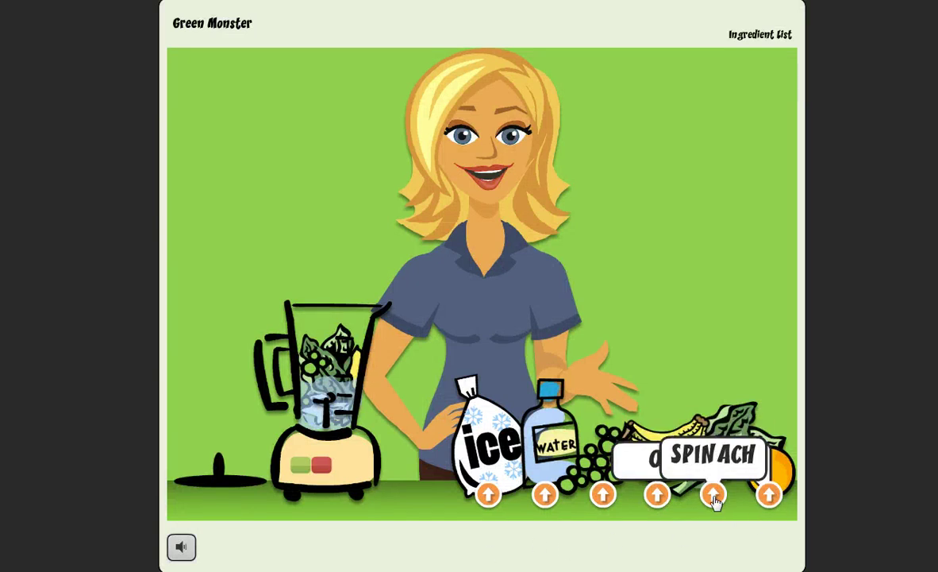
pyautogui.click(658, 495)
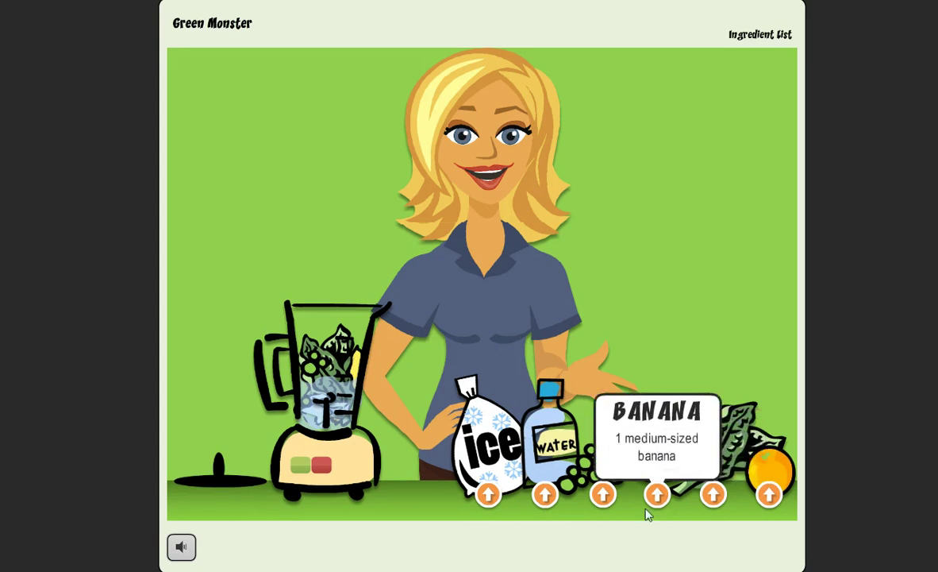
pyautogui.click(604, 495)
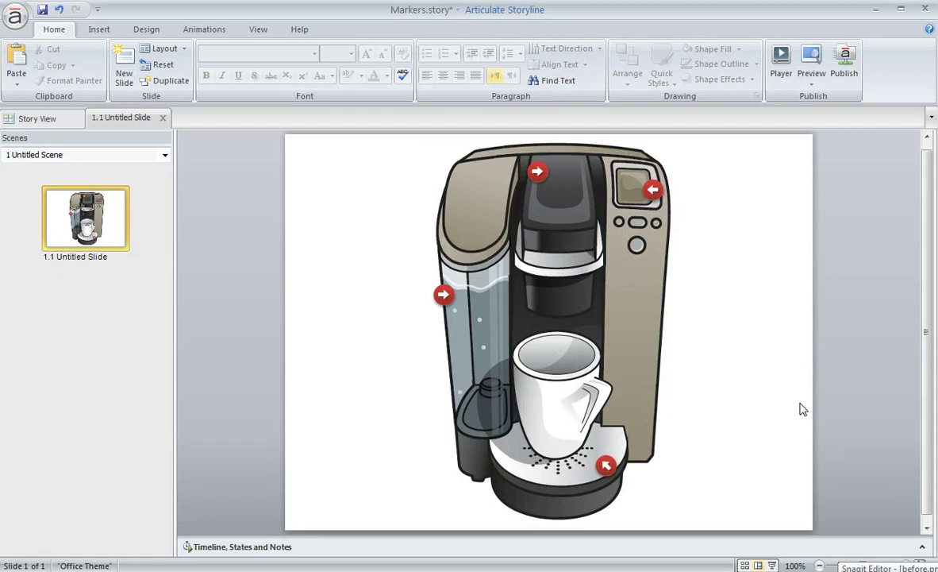
pyautogui.click(531, 180)
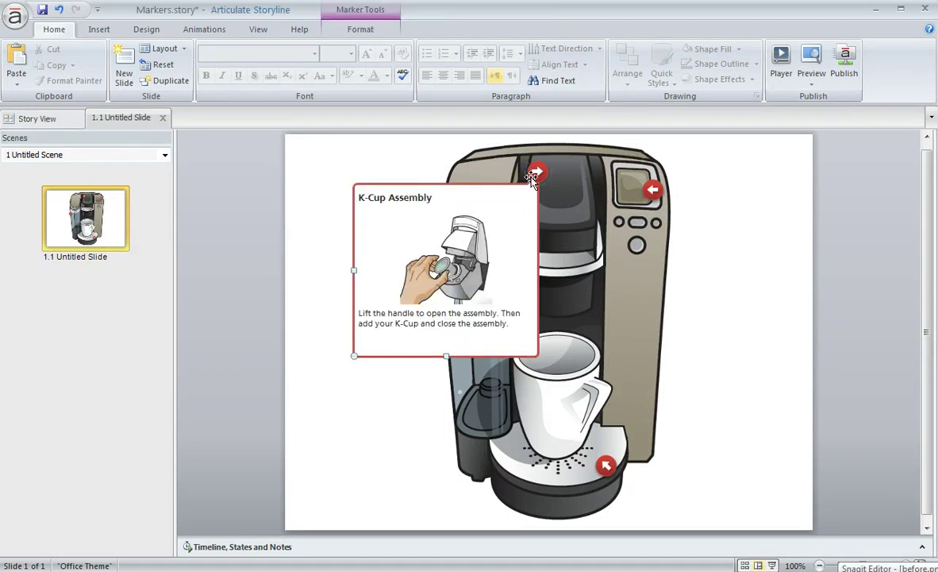
pyautogui.click(652, 189)
pyautogui.click(606, 465)
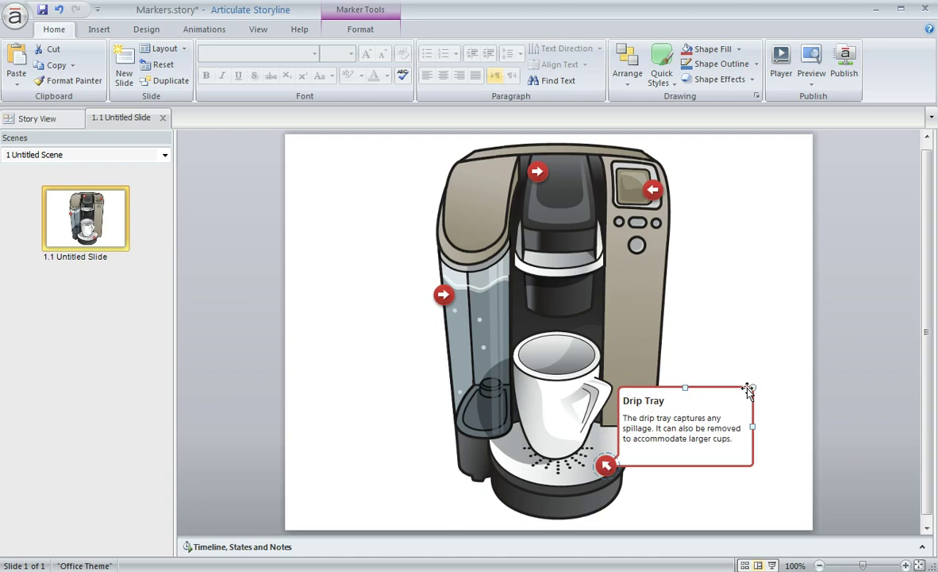
pyautogui.click(781, 321)
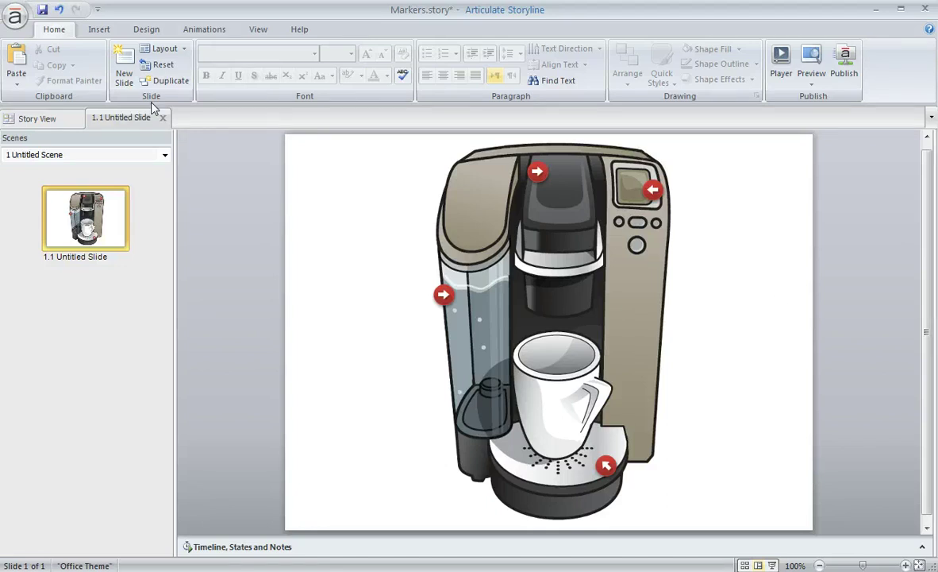
# - Insert a Question Mark 2 marker onto the brewer slide
pyautogui.click(100, 30)
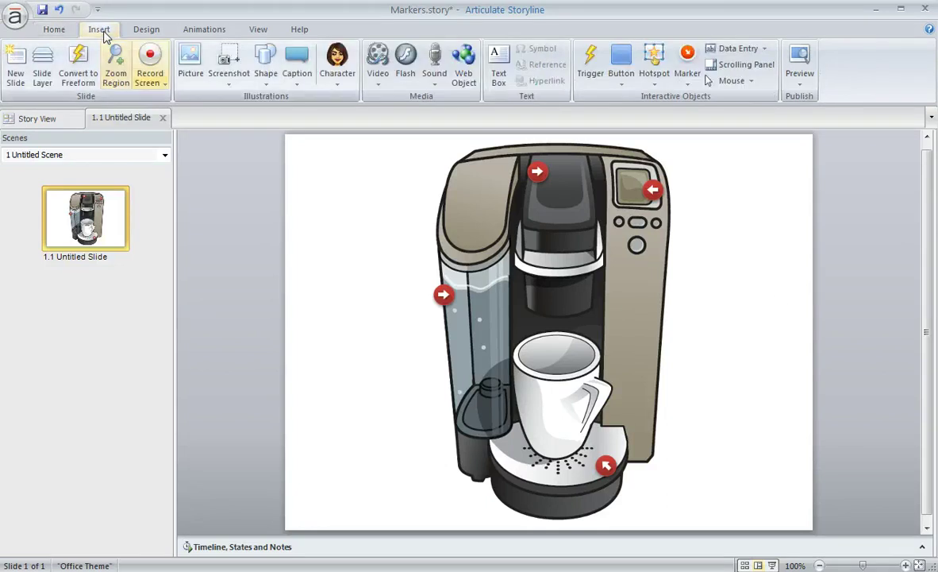
pyautogui.click(687, 71)
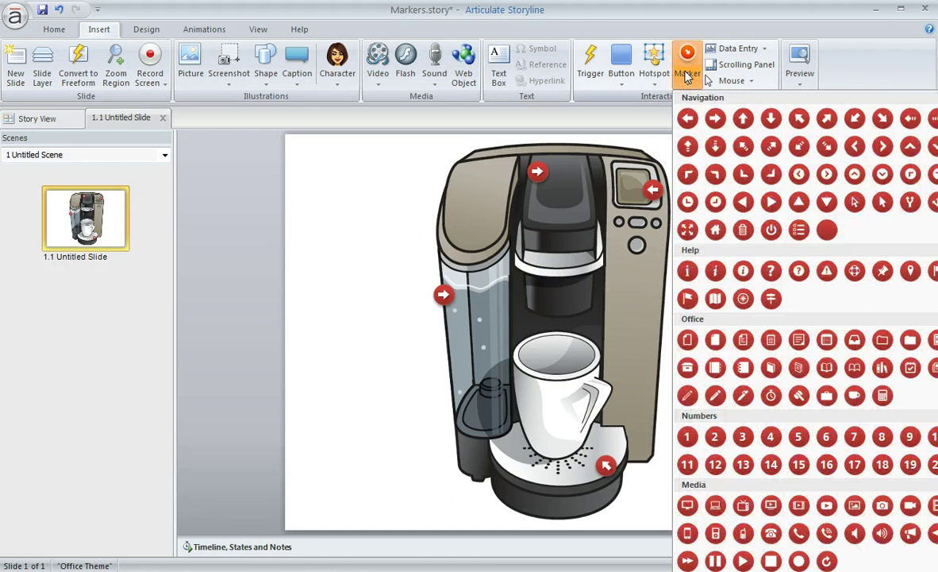
pyautogui.click(798, 272)
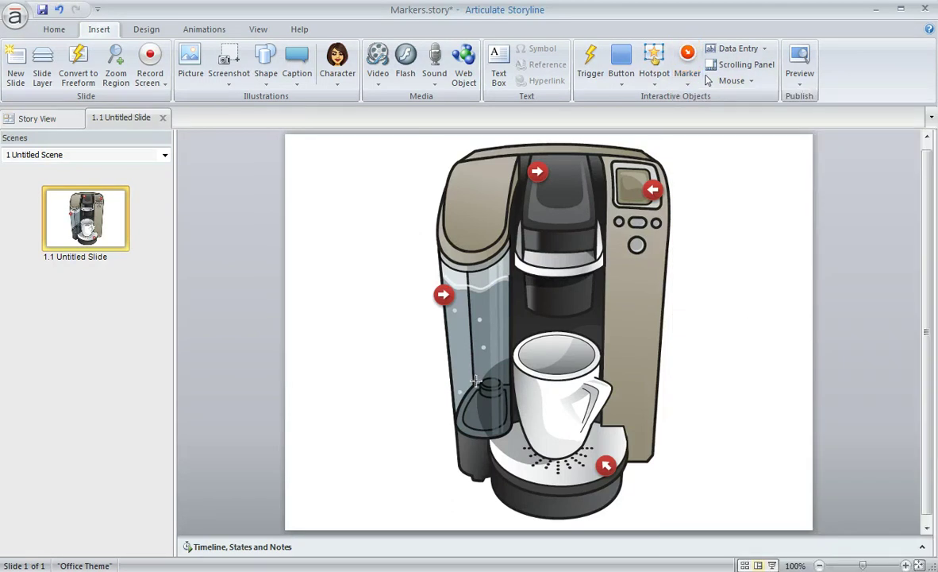
pyautogui.click(753, 221)
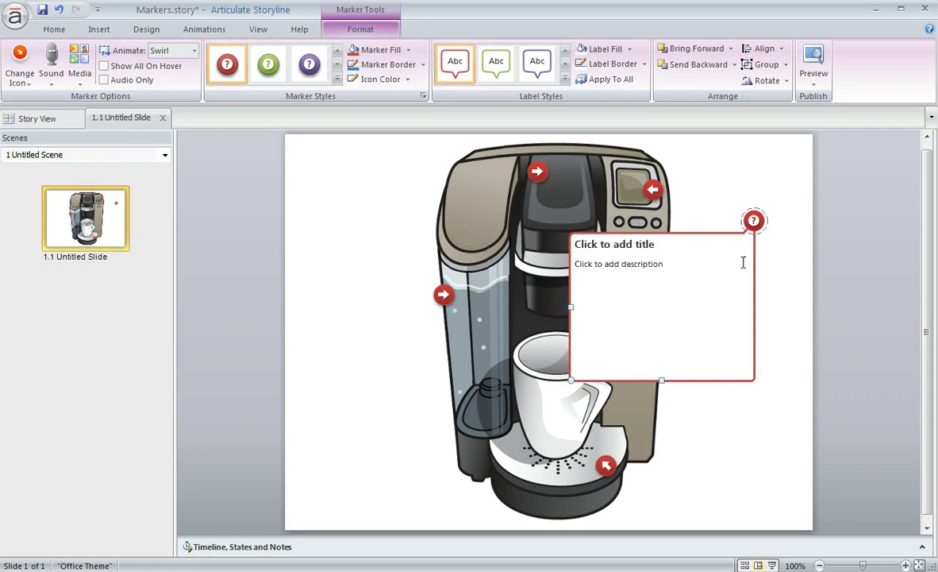
# - Move the marker to the upper left, keep its label to the right, and narrow the label box
pyautogui.moveTo(753, 221)
pyautogui.mouseDown()
pyautogui.moveTo(755, 350)
pyautogui.moveTo(385, 188)
pyautogui.moveTo(329, 191)
pyautogui.moveTo(337, 181)
pyautogui.mouseUp()
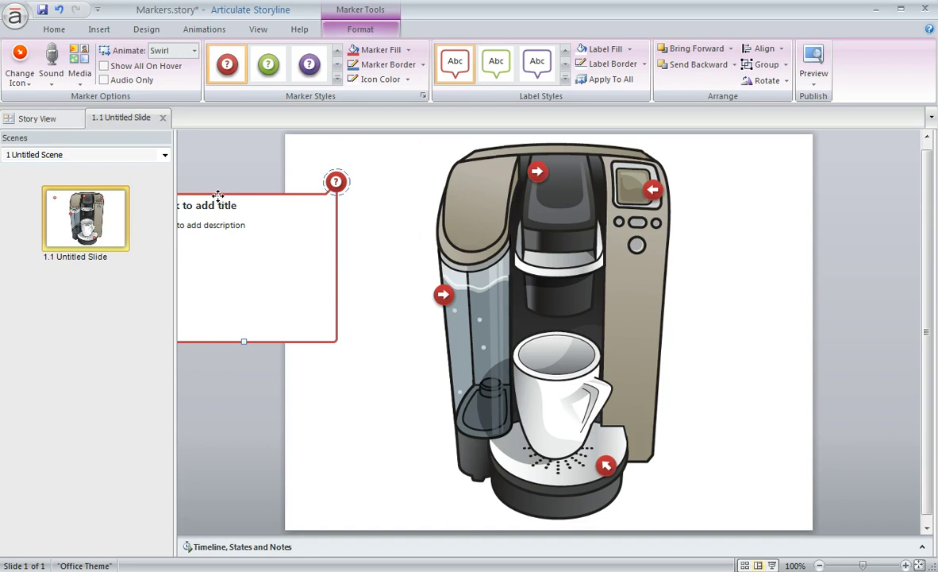
pyautogui.moveTo(218, 195); pyautogui.dragTo(218, 194)
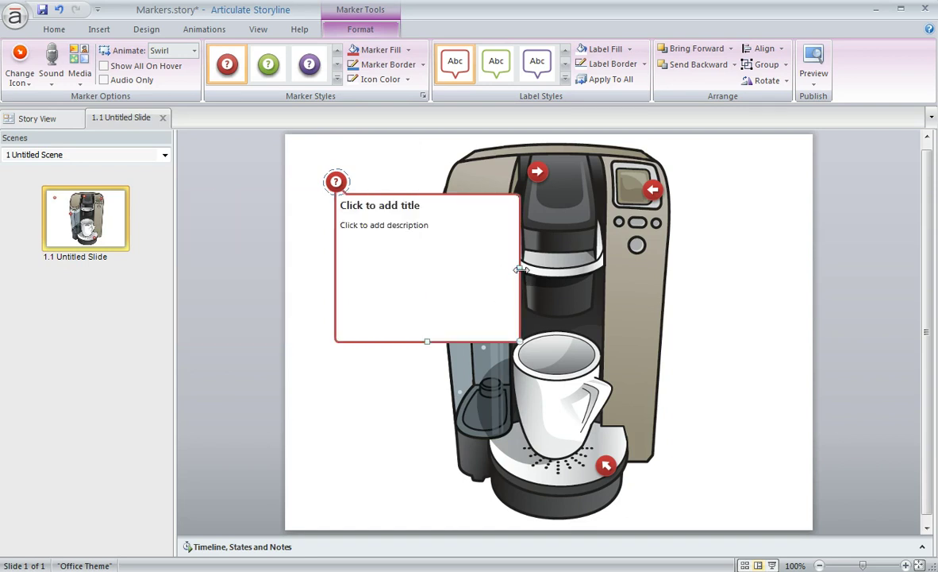
pyautogui.moveTo(520, 270); pyautogui.dragTo(486, 265)
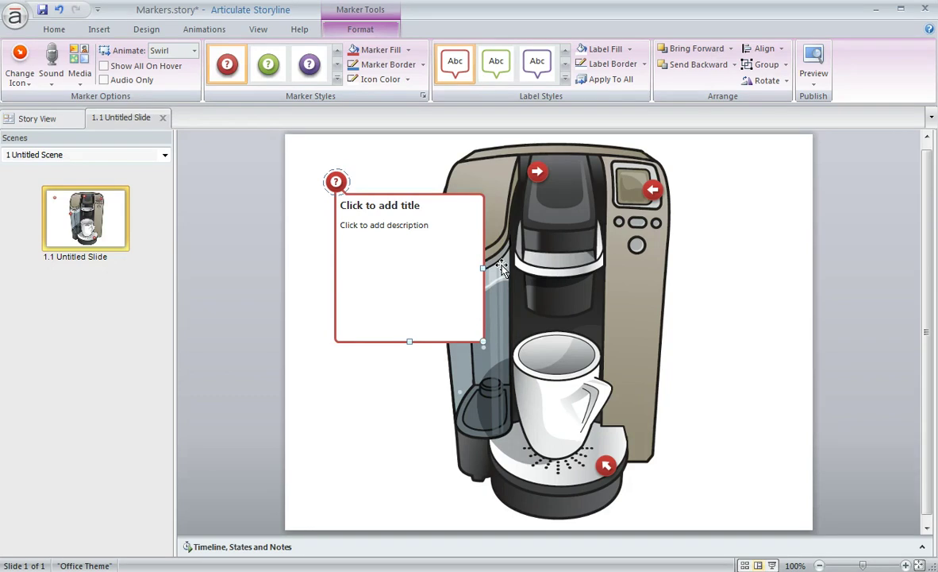
# - Title the label 'About the Brewer' and paste a description inviting learners to click the red markers
pyautogui.click(421, 209)
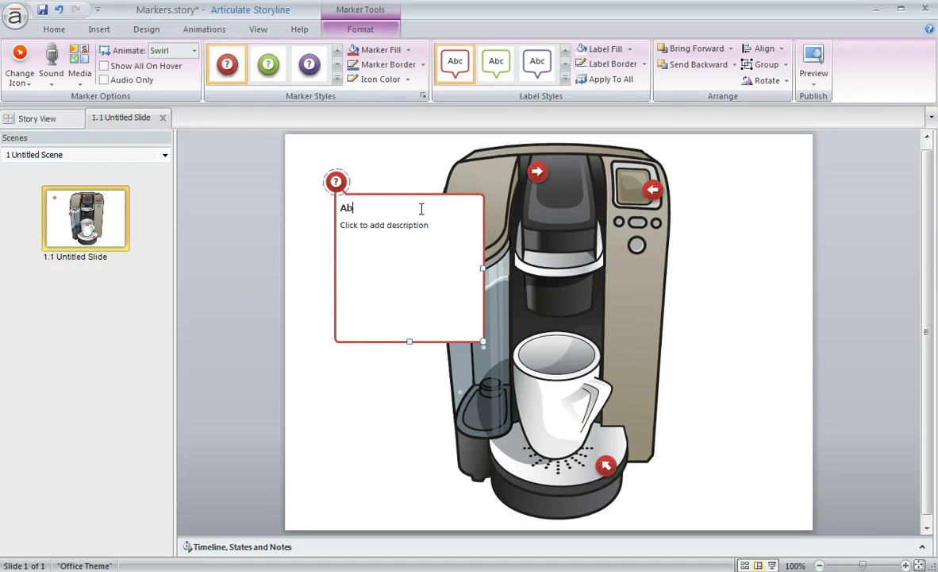
pyautogui.write('About the Brewer')
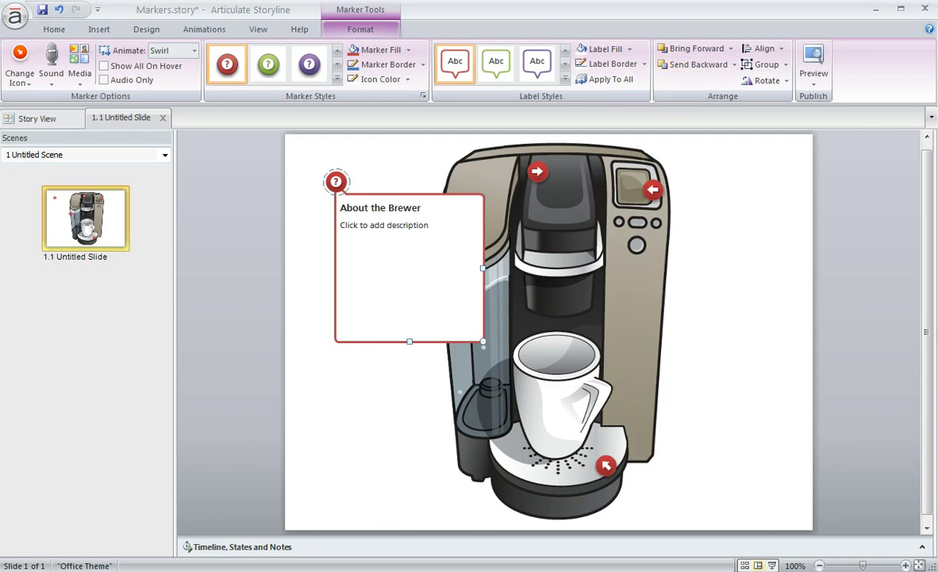
pyautogui.click(396, 241)
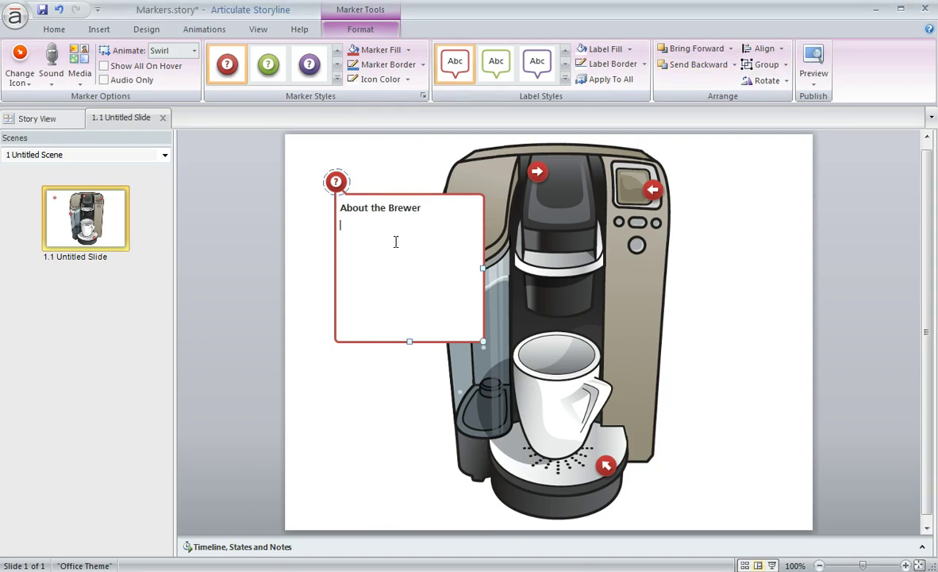
pyautogui.write("Here's a demo of how to use the brewer. Click the red markers on this slide to explore more.")
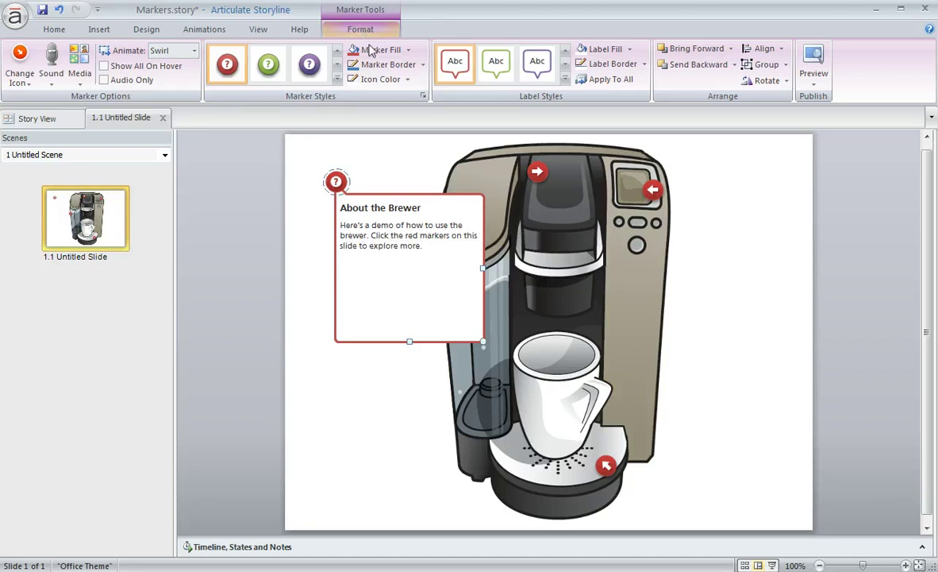
# - Insert a video from file into the About the Brewer label and stretch the label taller
pyautogui.click(54, 79)
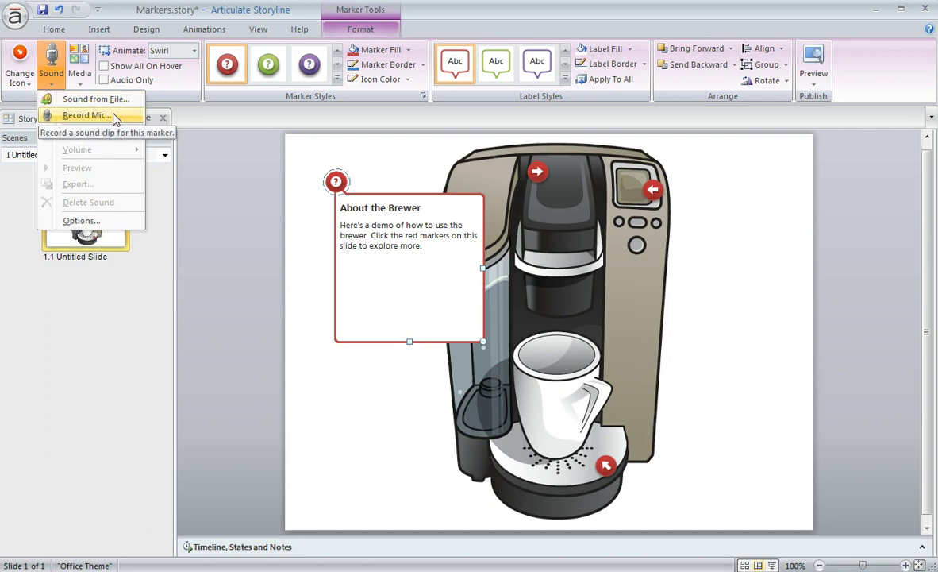
pyautogui.click(84, 84)
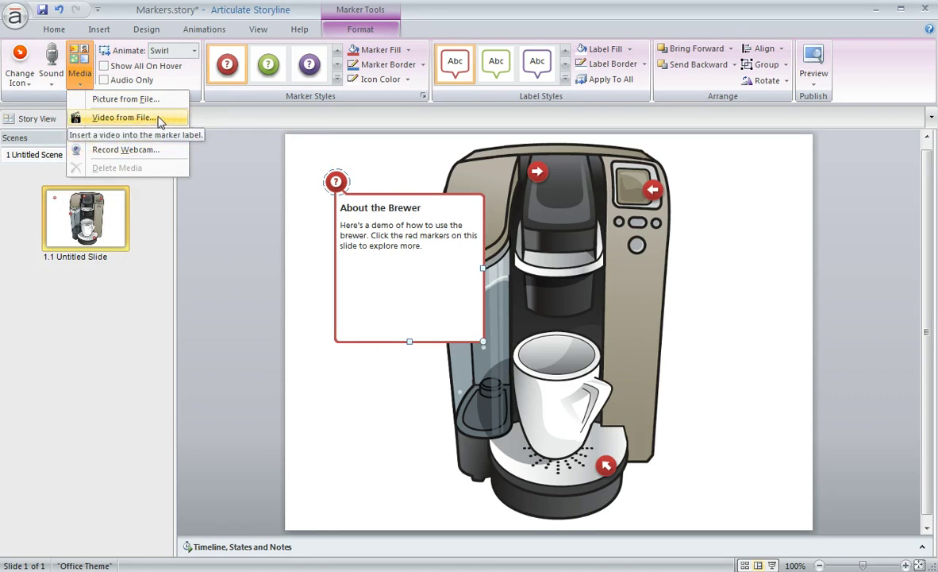
pyautogui.click(123, 118)
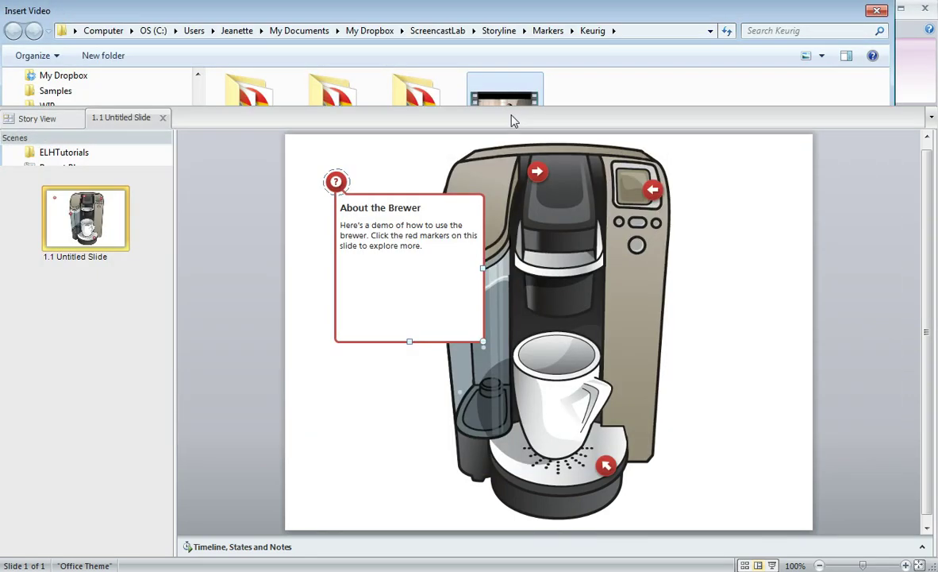
pyautogui.doubleClick(513, 121)
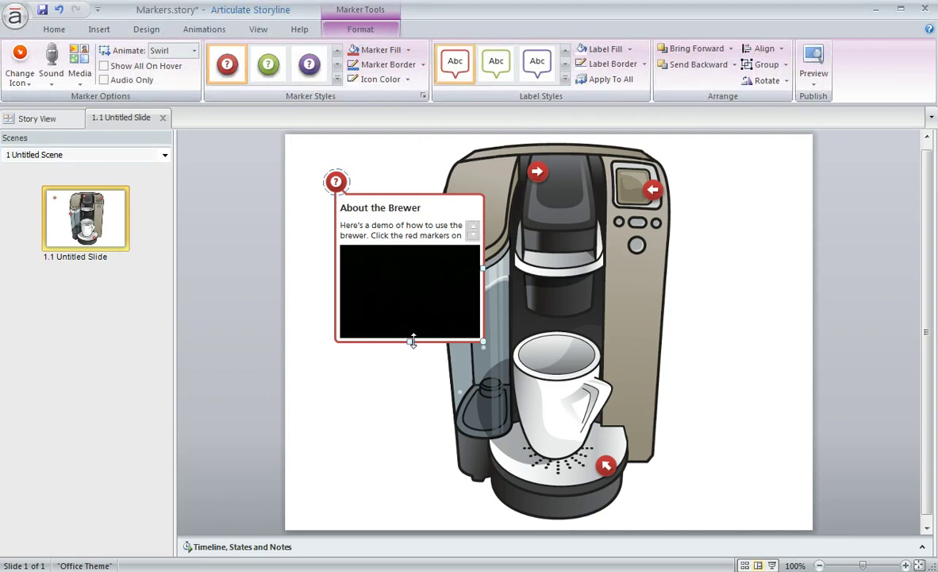
pyautogui.moveTo(408, 341); pyautogui.dragTo(409, 386)
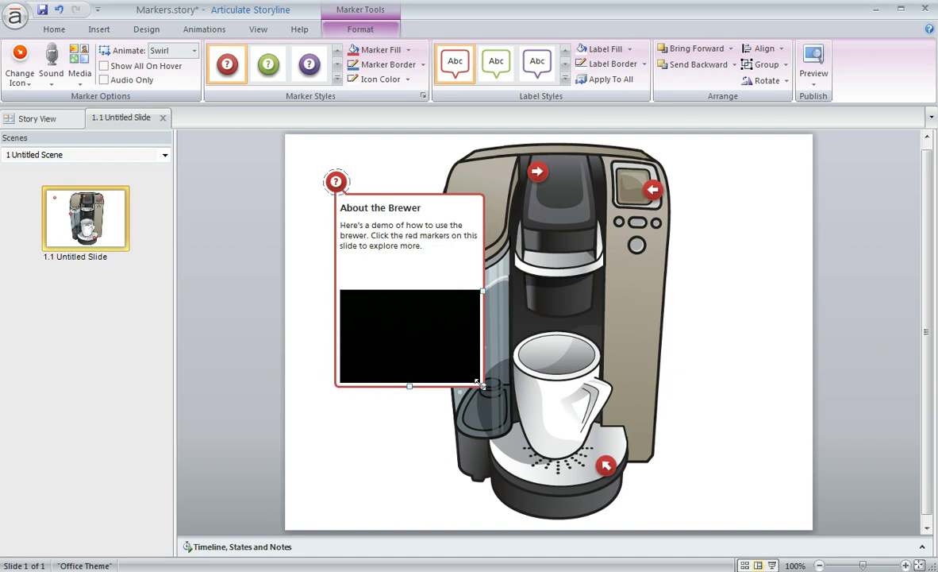
# - Widen the label and enlarge the video inside it
pyautogui.moveTo(479, 385); pyautogui.dragTo(547, 398)
pyautogui.click(483, 362)
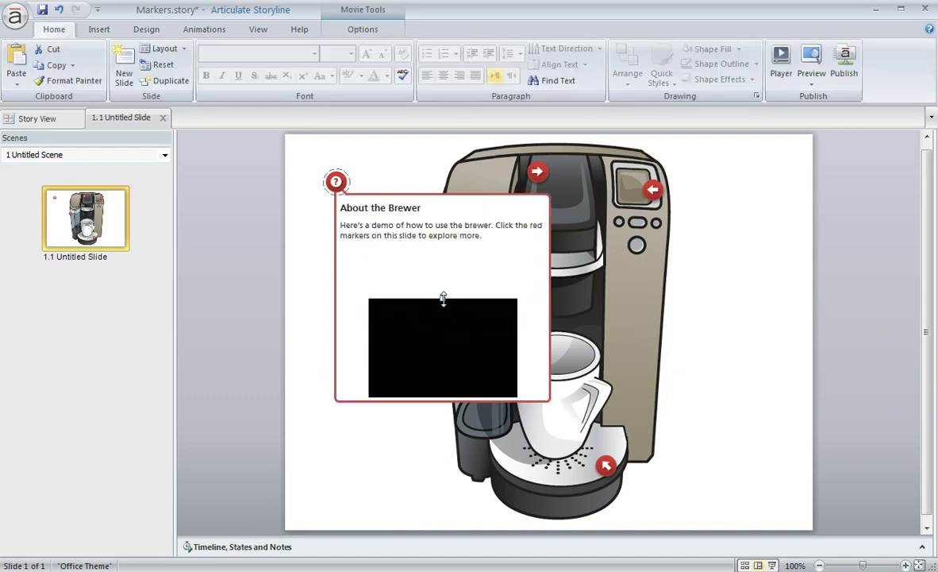
pyautogui.moveTo(443, 297); pyautogui.dragTo(442, 265)
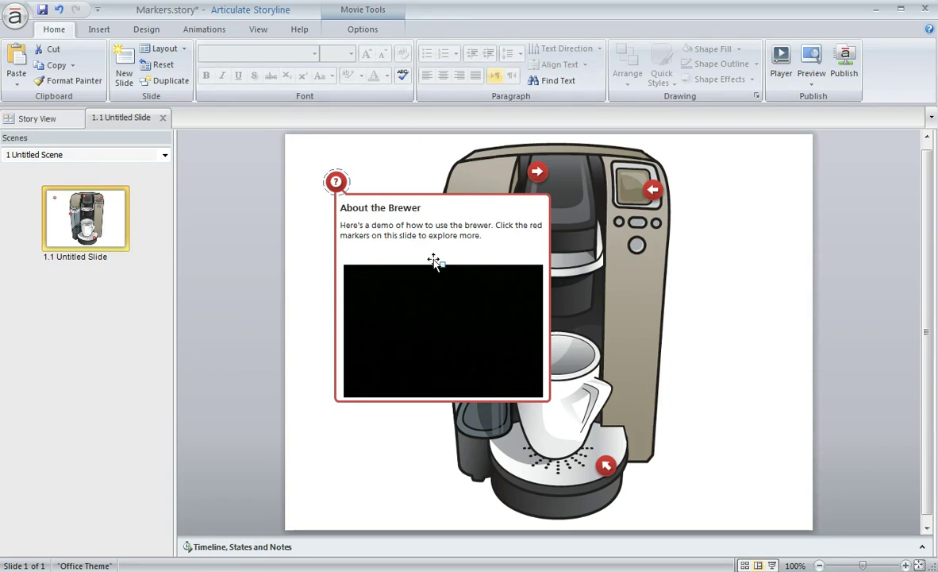
# - Turn on Show Video Controls for the video and make the label taller
pyautogui.click(363, 31)
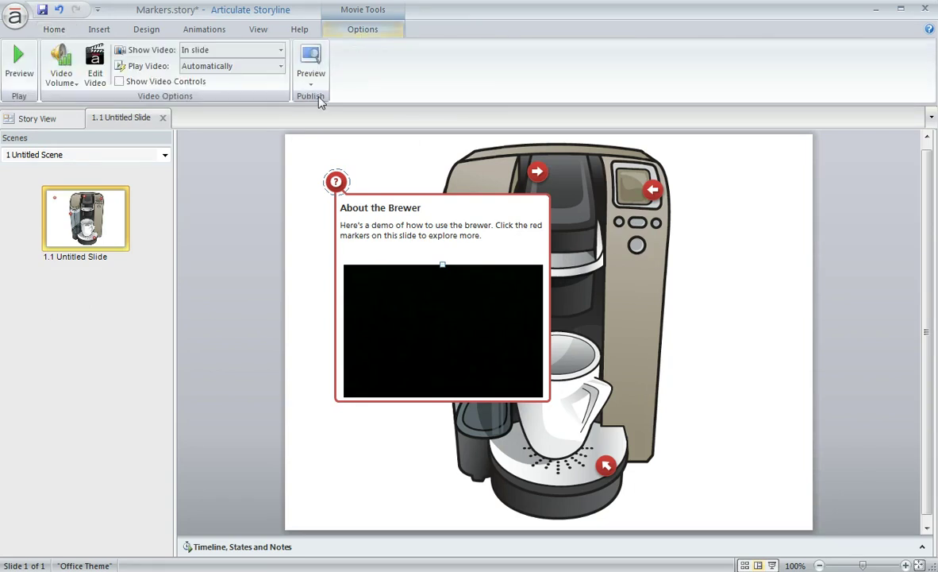
pyautogui.click(119, 81)
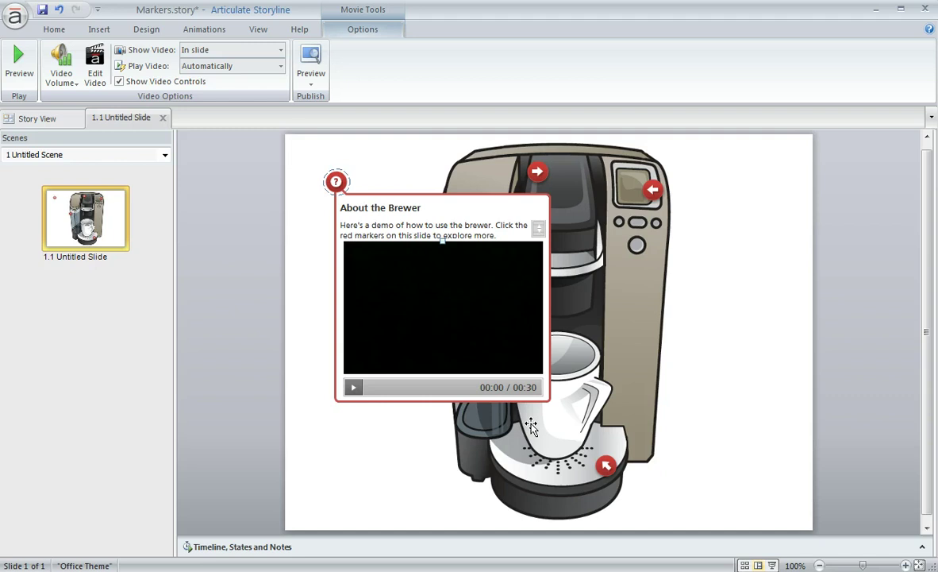
pyautogui.click(467, 407)
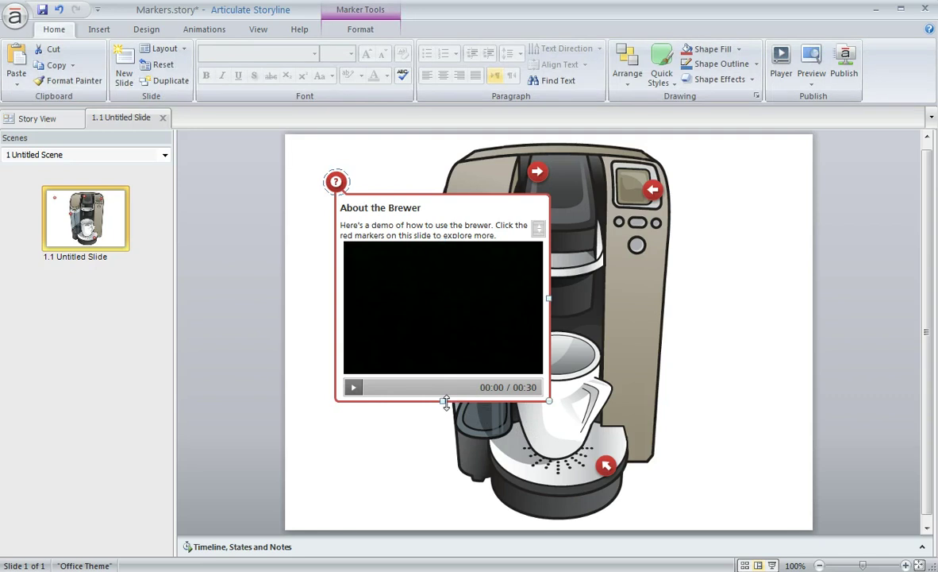
pyautogui.moveTo(446, 403); pyautogui.dragTo(449, 415)
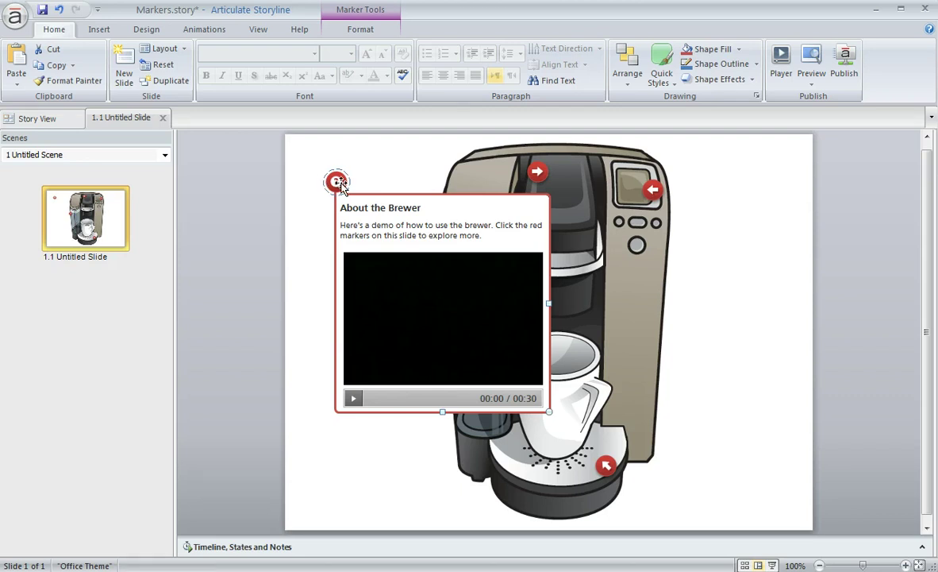
# - Style the marker light green with a dark icon, and give its label a green outline with white fill
pyautogui.click(360, 29)
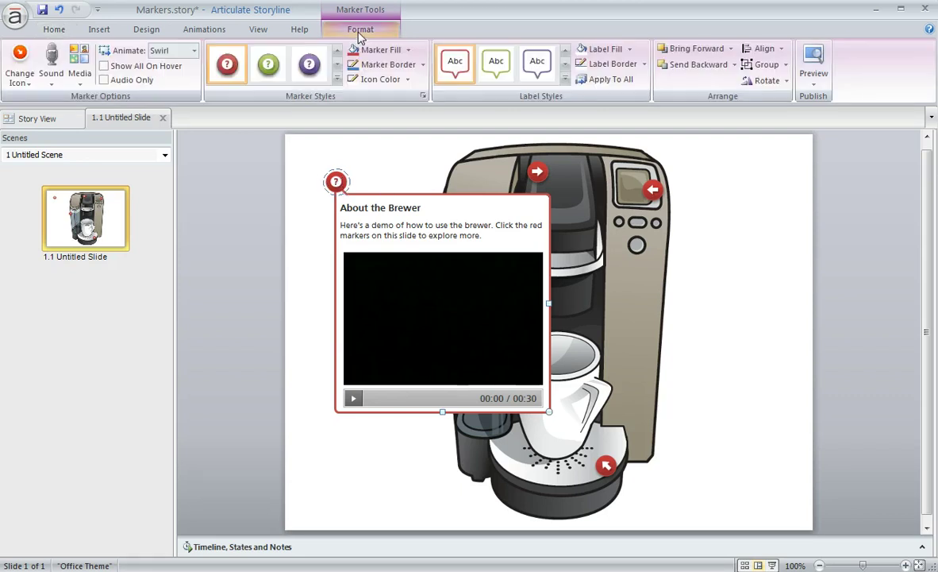
pyautogui.click(336, 79)
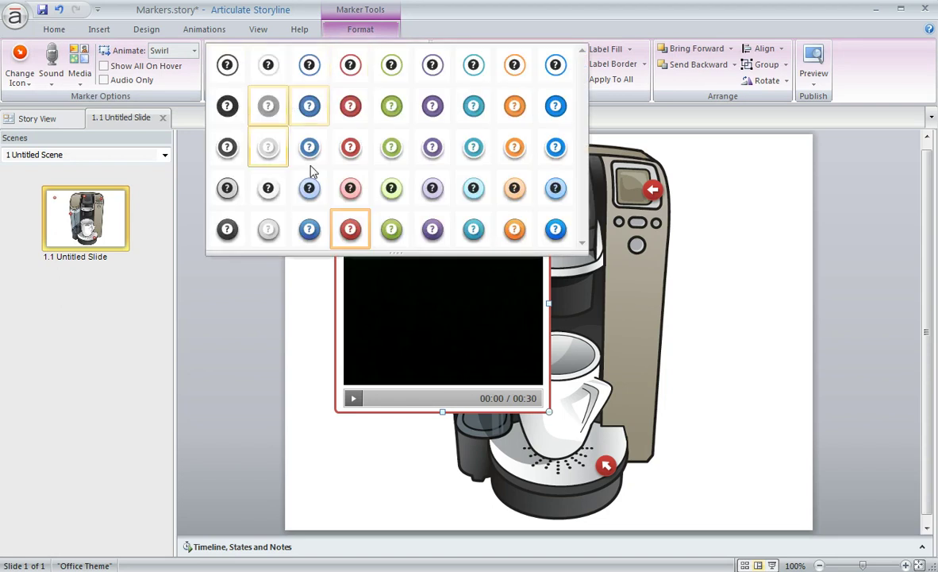
pyautogui.click(391, 148)
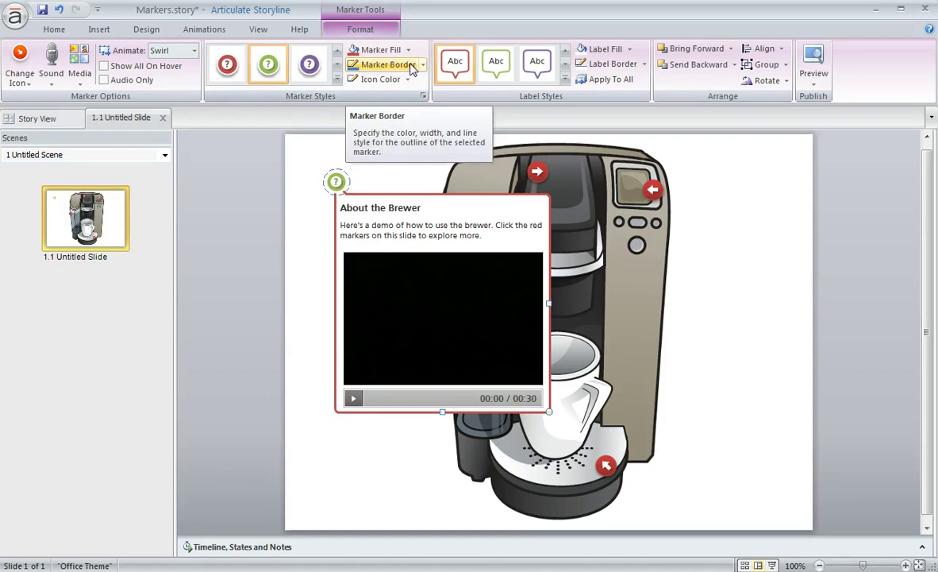
pyautogui.click(407, 79)
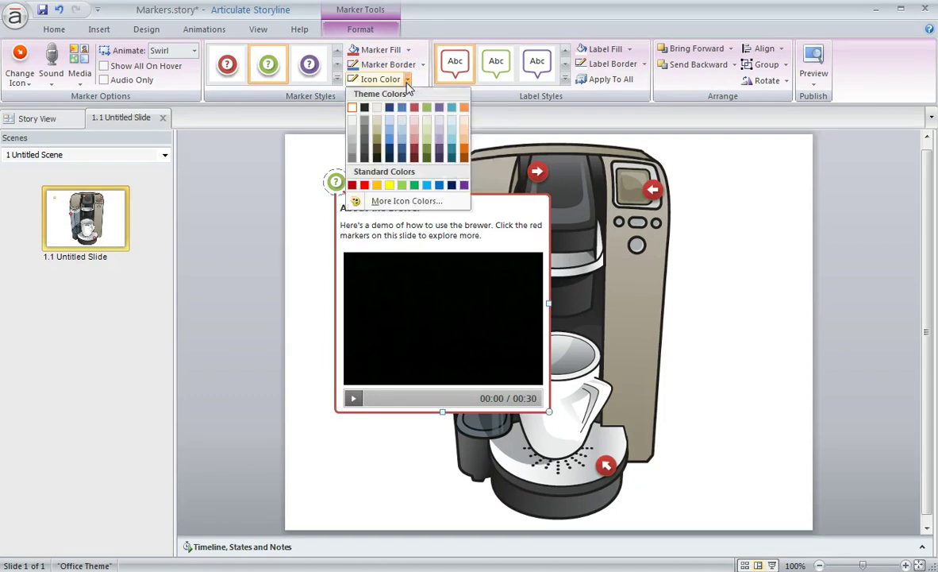
pyautogui.click(365, 109)
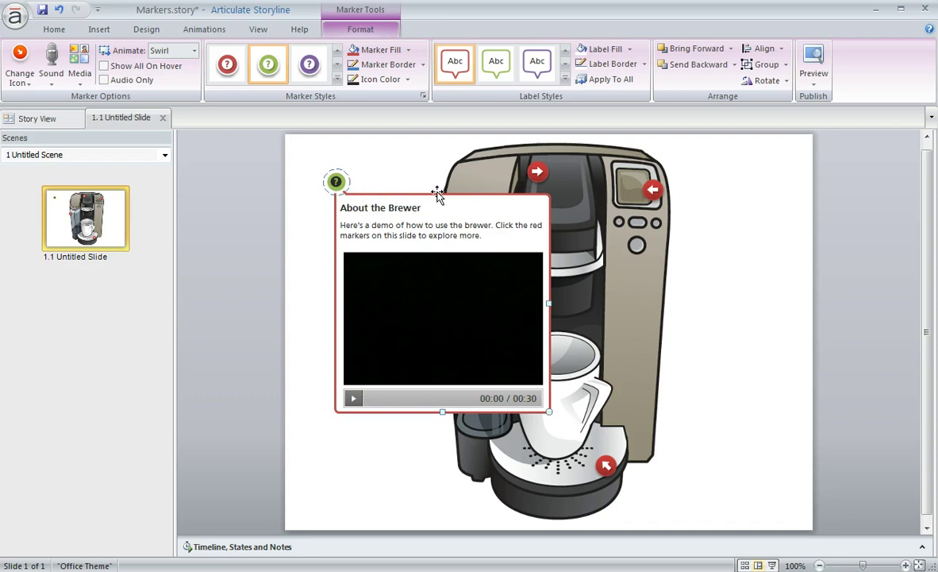
pyautogui.click(564, 79)
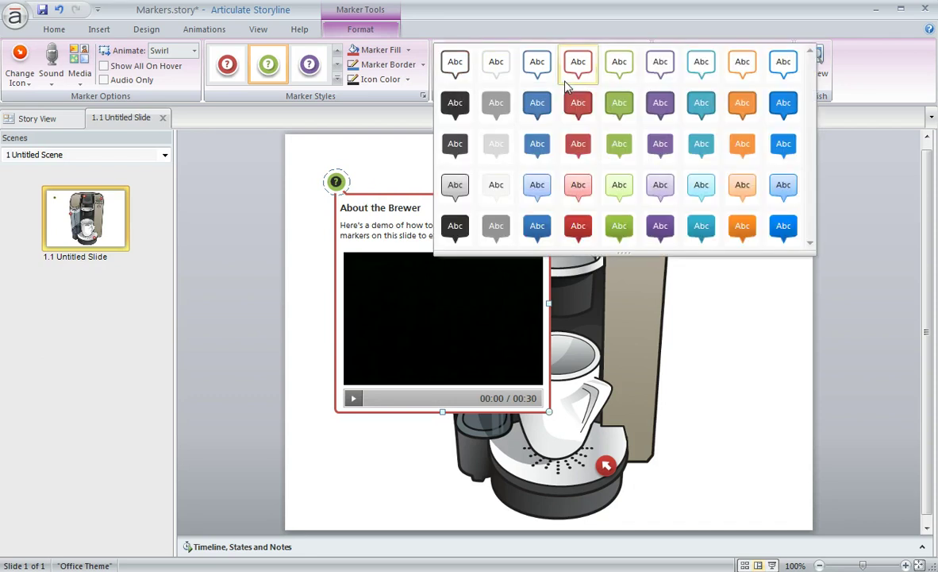
pyautogui.click(619, 61)
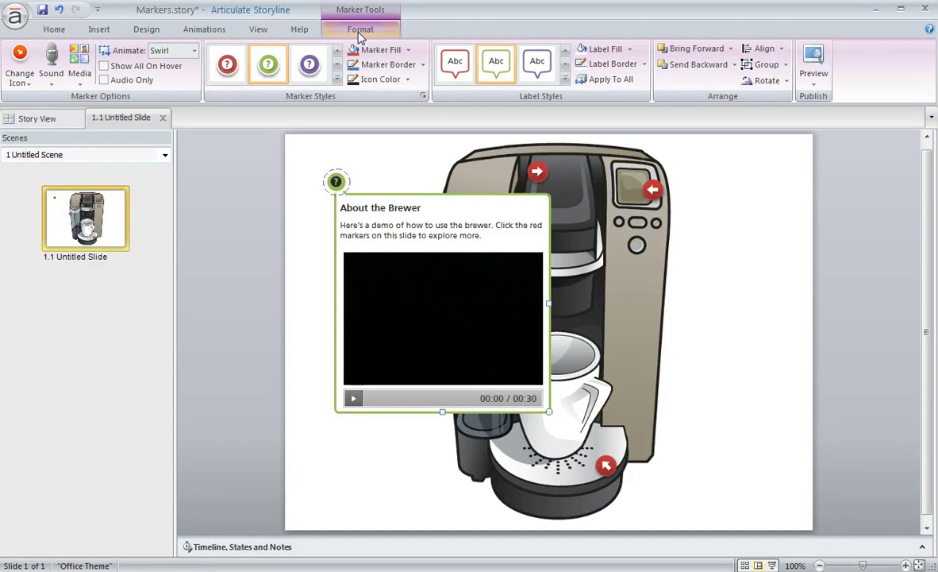
# - Set the marker's animation to None and change its icon to the information 'i'
pyautogui.click(183, 50)
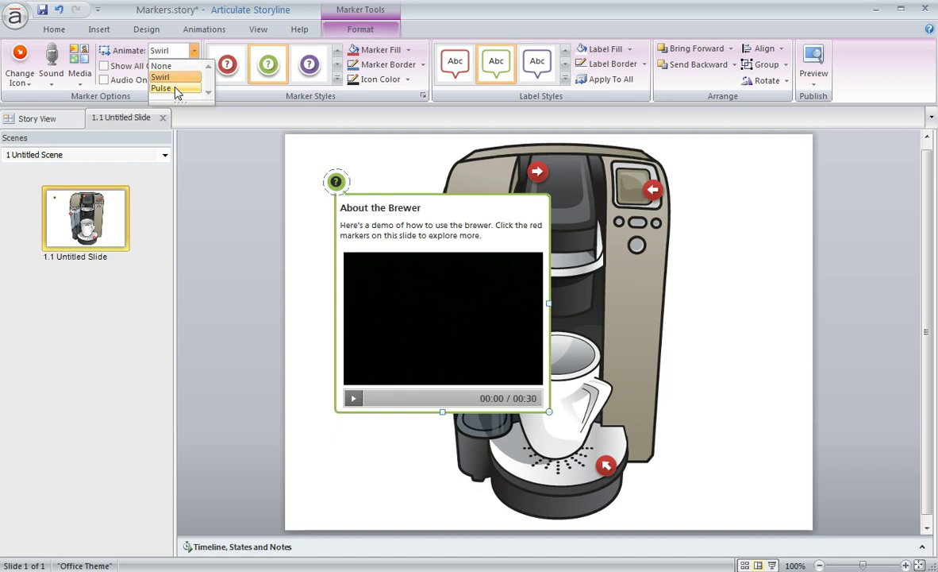
pyautogui.click(182, 66)
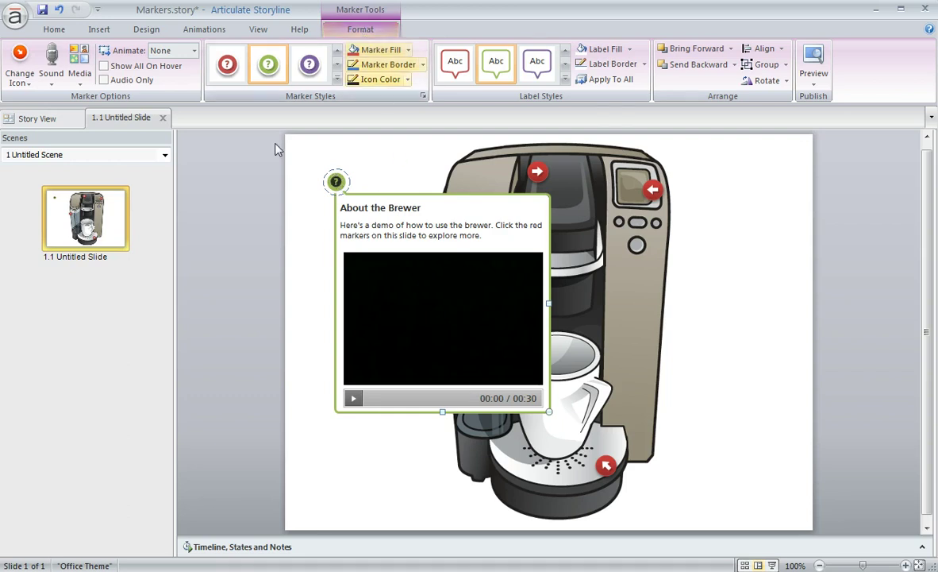
pyautogui.click(18, 78)
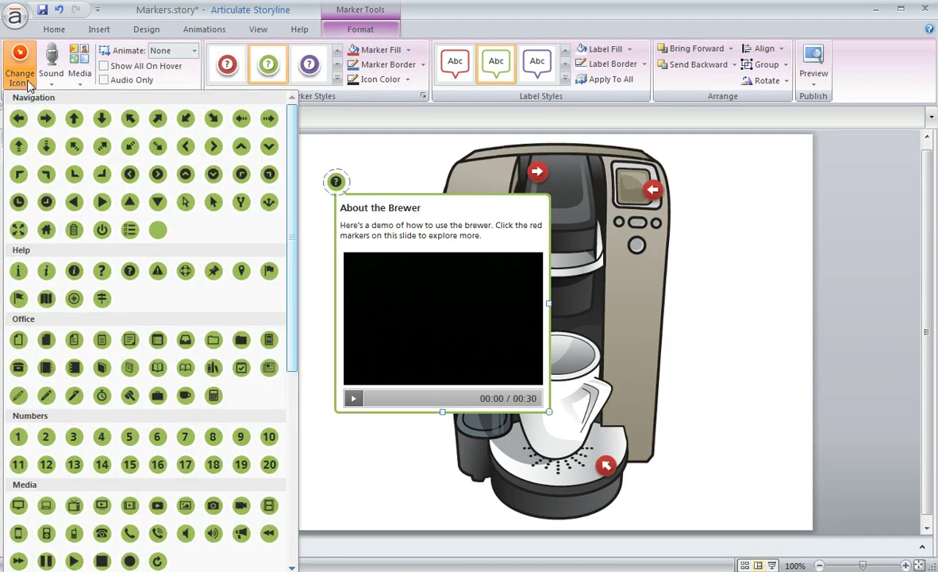
pyautogui.click(73, 271)
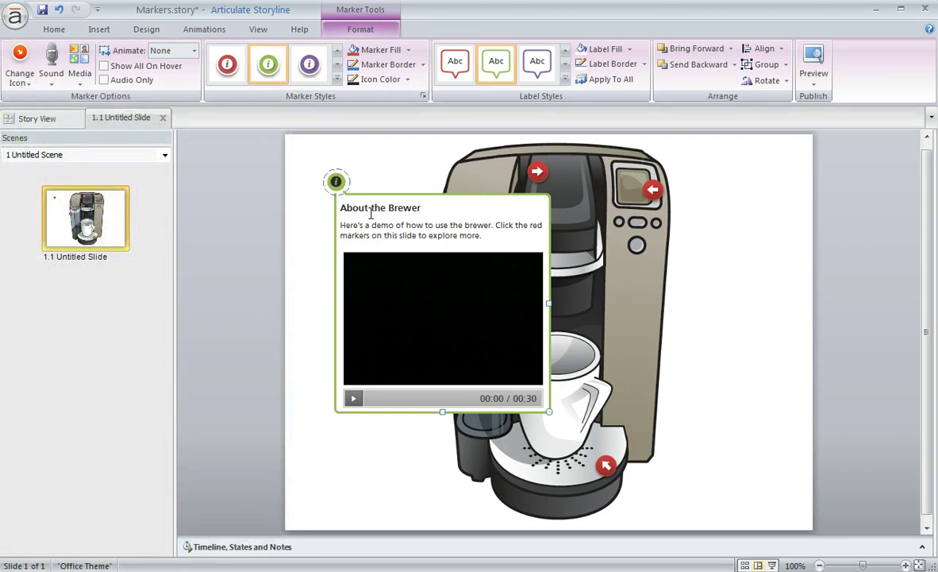
# - Preview this slide, opening the Display Panel, K-Cup Assembly and info markers to play the video
pyautogui.click(814, 82)
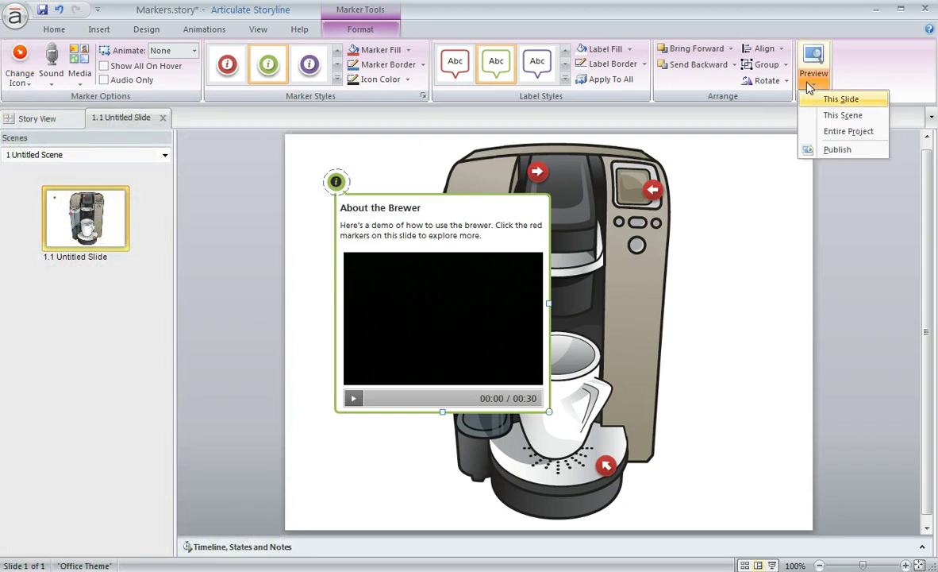
pyautogui.click(833, 97)
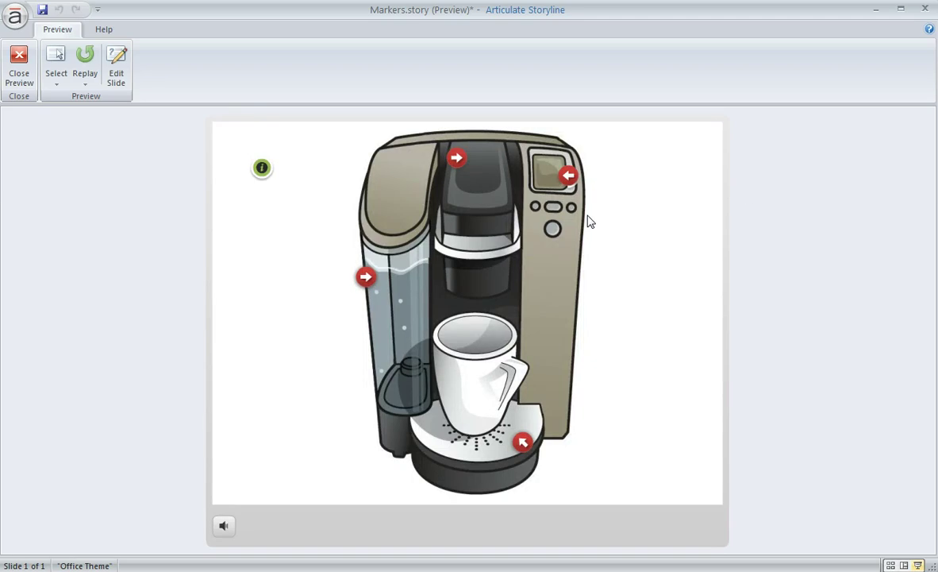
pyautogui.click(568, 176)
pyautogui.click(461, 162)
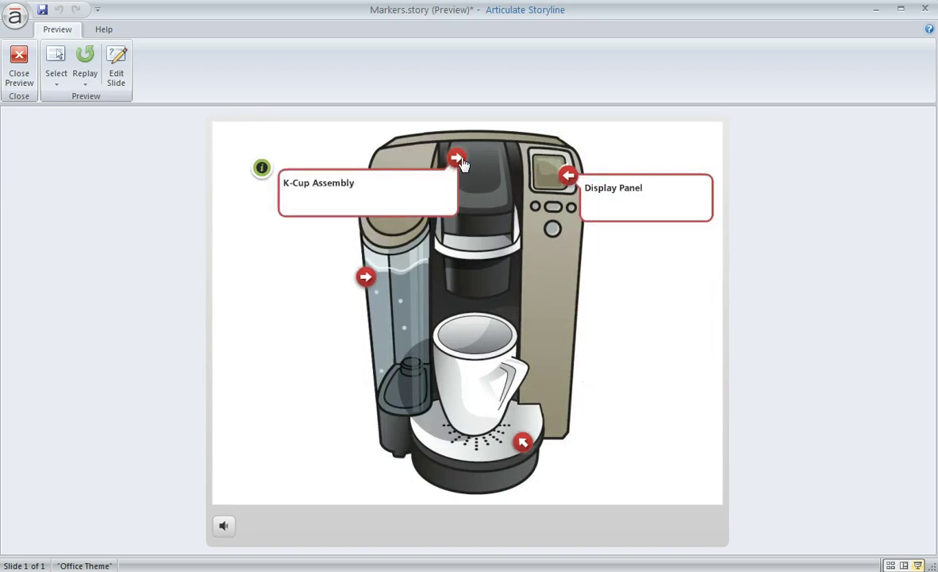
pyautogui.click(262, 169)
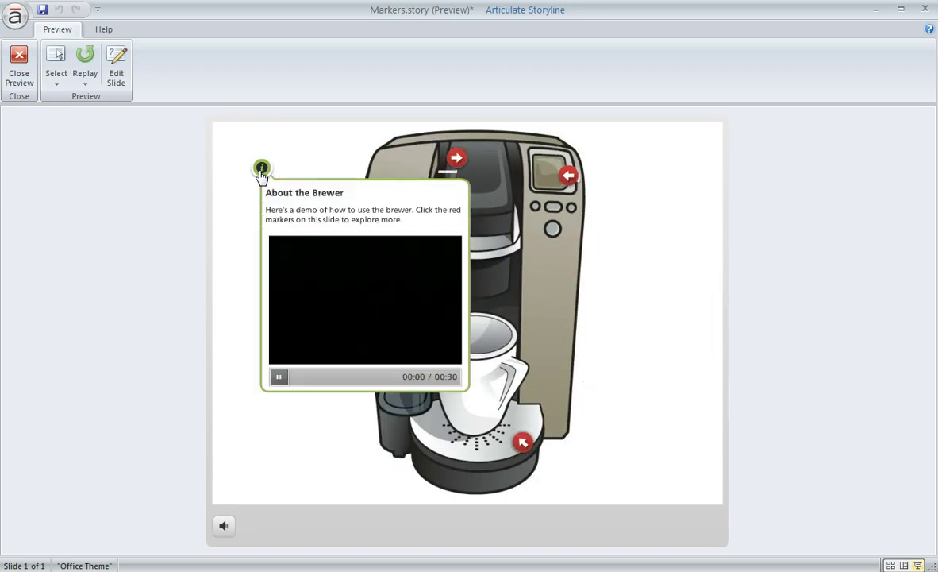